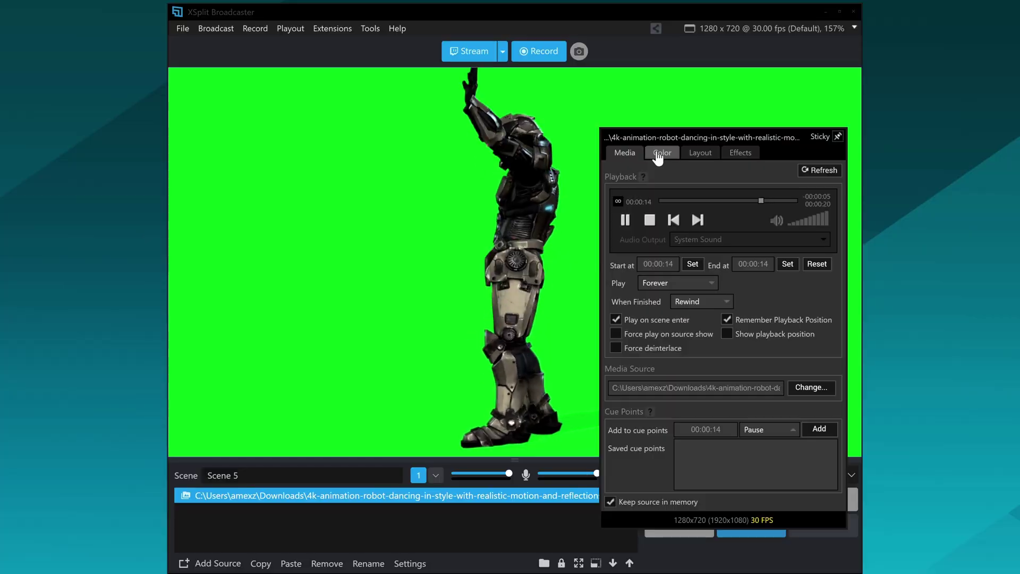
- Open the Color tab in the dancing-robot video source's properties
left_click(659, 157)
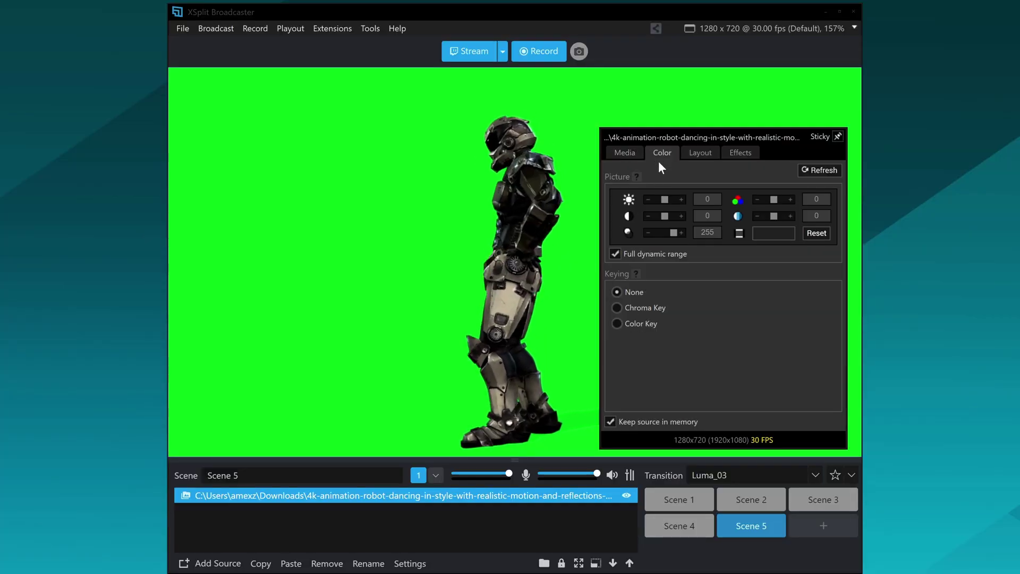
- Key out the robot's green background with a Green Chroma Key, adjusting brightness and hue
left_click_drag(666, 203, 664, 203)
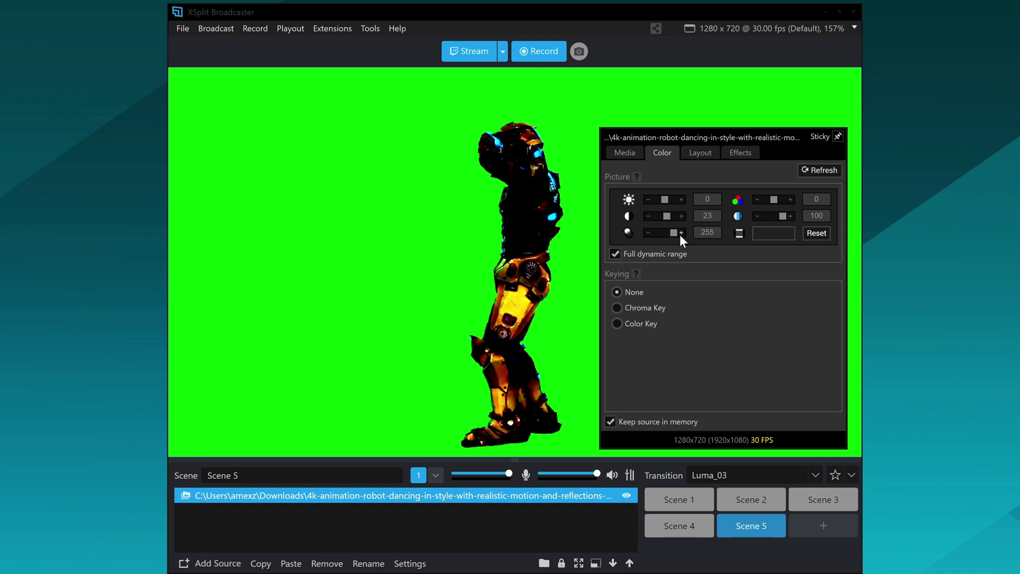
left_click(618, 308)
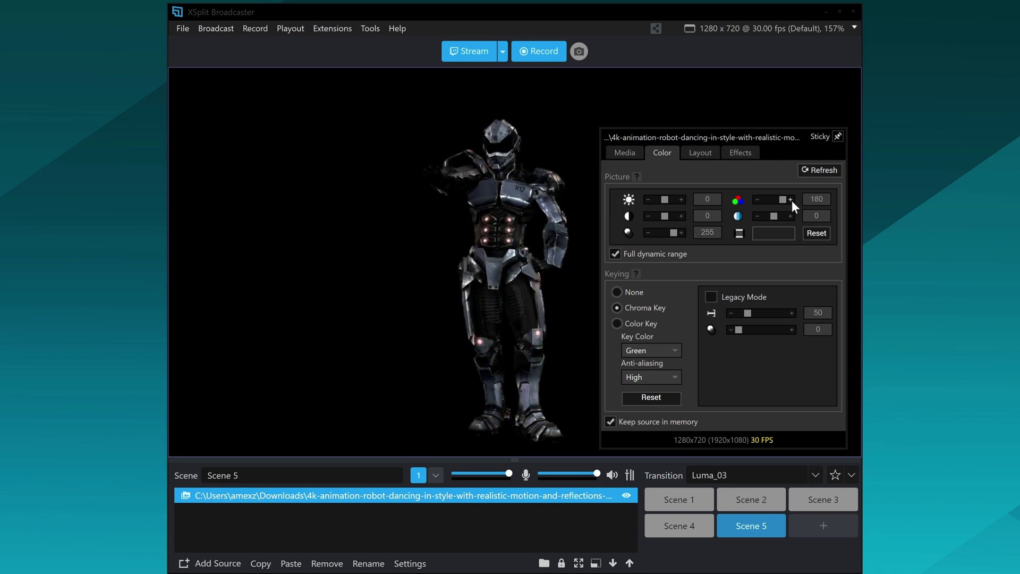
left_click_drag(783, 200, 763, 200)
left_click(700, 152)
left_click_drag(719, 133, 854, 105)
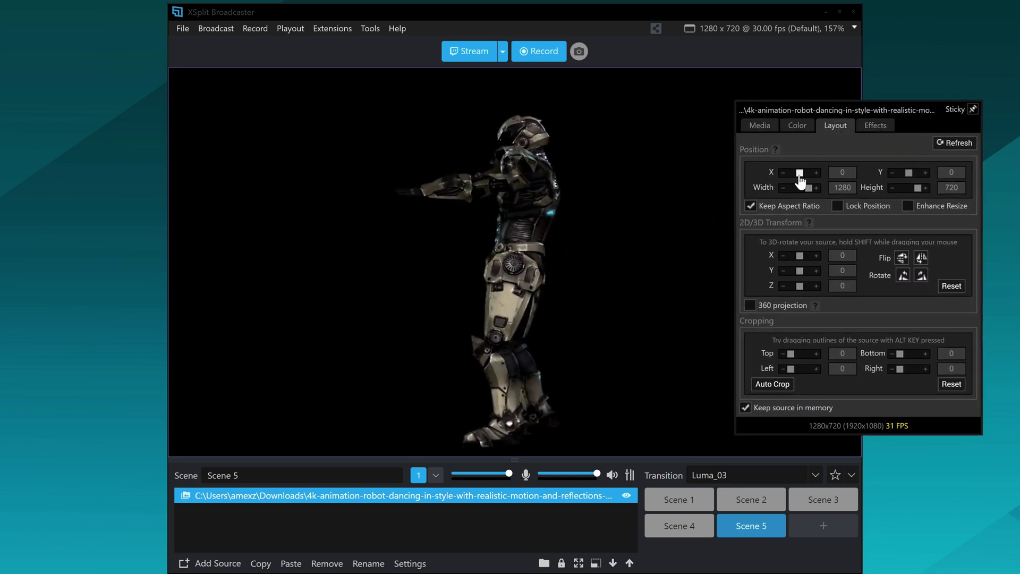
- Set the robot's X position to 49 and its 3D X rotation back to 0
left_click_drag(797, 179, 800, 180)
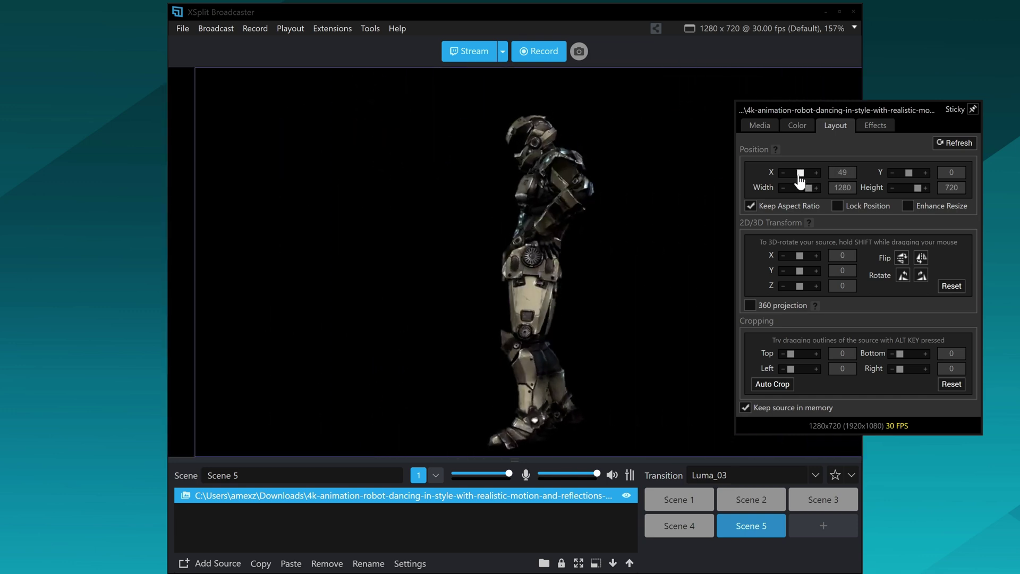
left_click_drag(796, 259, 800, 260)
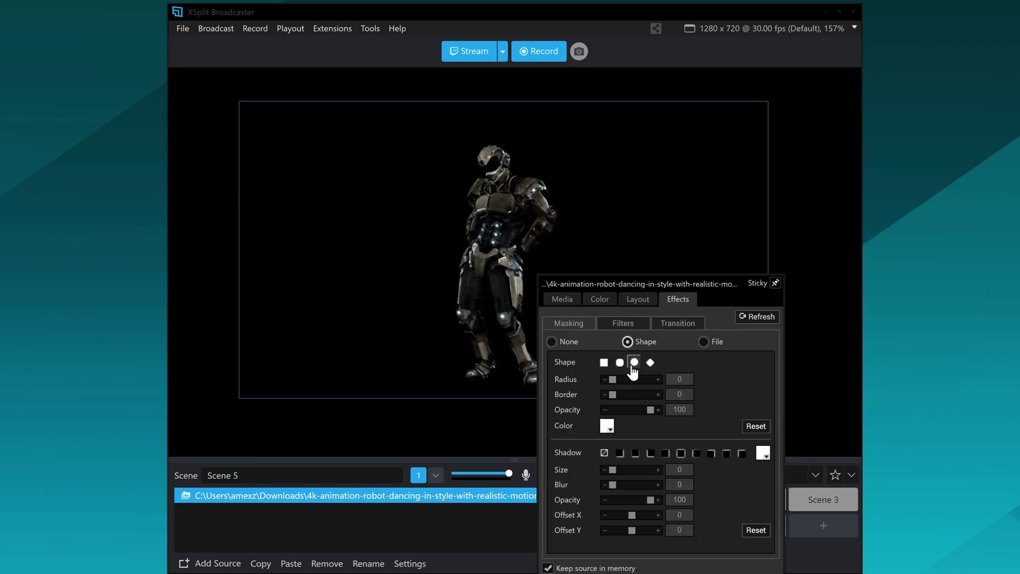
- Give the masked robot a white border of 3 and preview its Clock transition
left_click(658, 394)
left_click(658, 394)
left_click(658, 394)
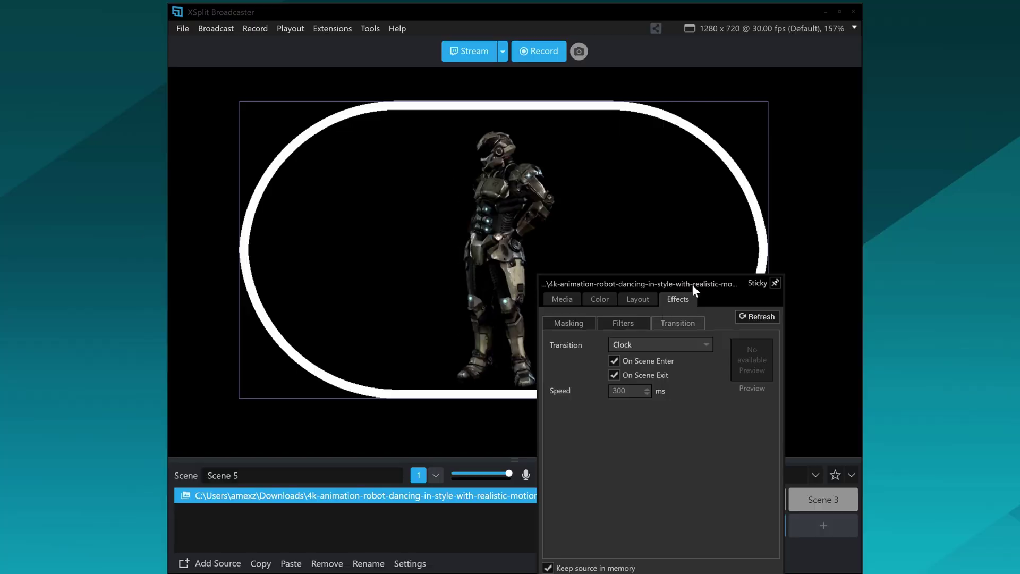
left_click(484, 491)
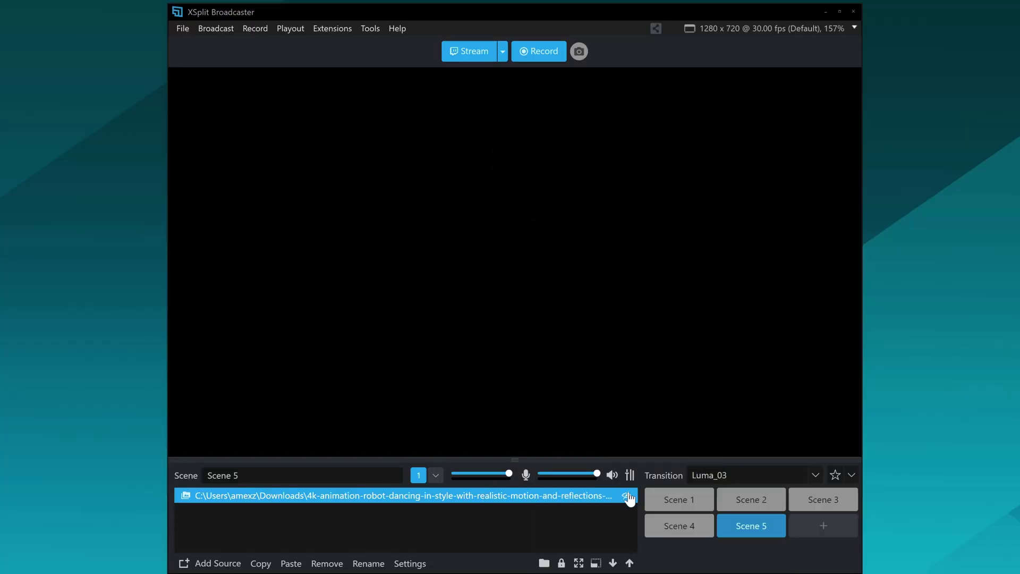
left_click(626, 496)
left_click(627, 496)
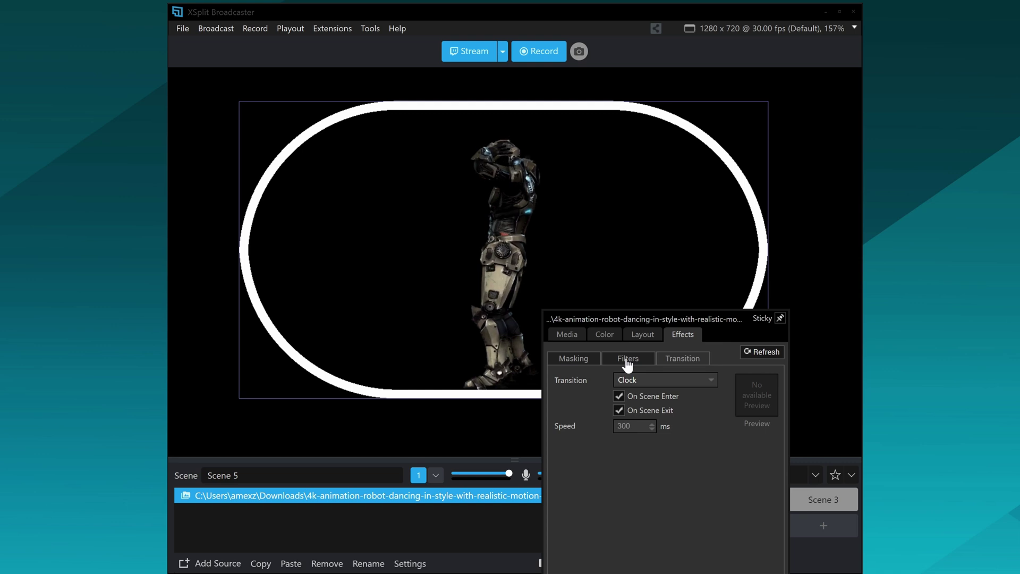
- Try the Cool and other filters on the robot video, finishing with Sketch
left_click(626, 357)
scroll(596, 472, "down", 4)
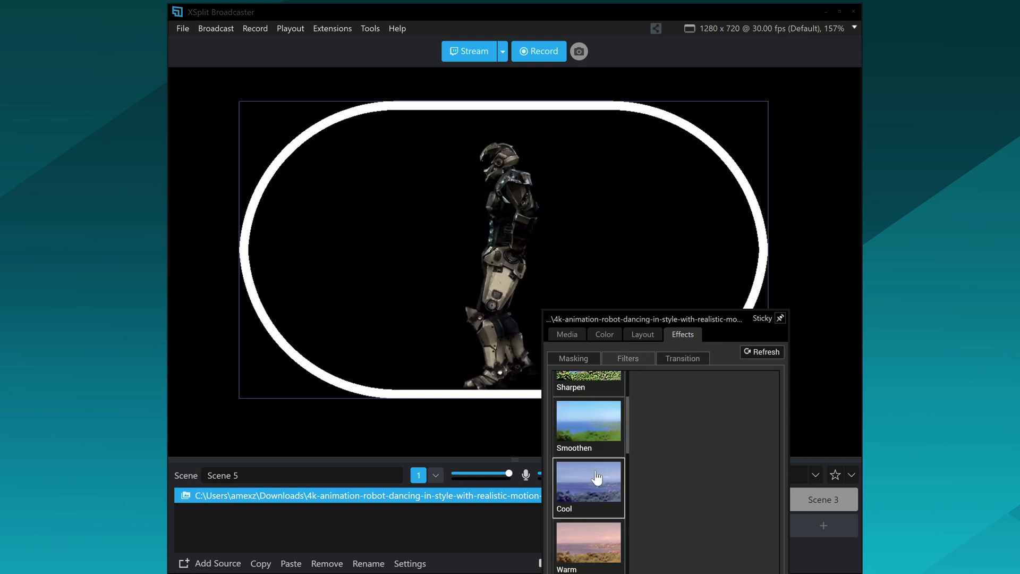
left_click(595, 478)
scroll(598, 509, "down", 3)
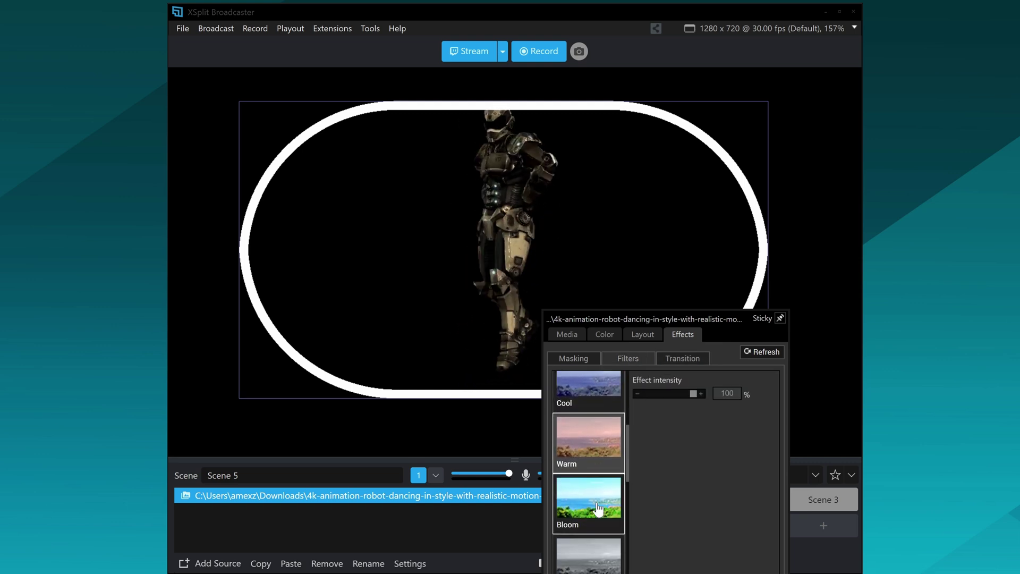
scroll(596, 524, "down", 1)
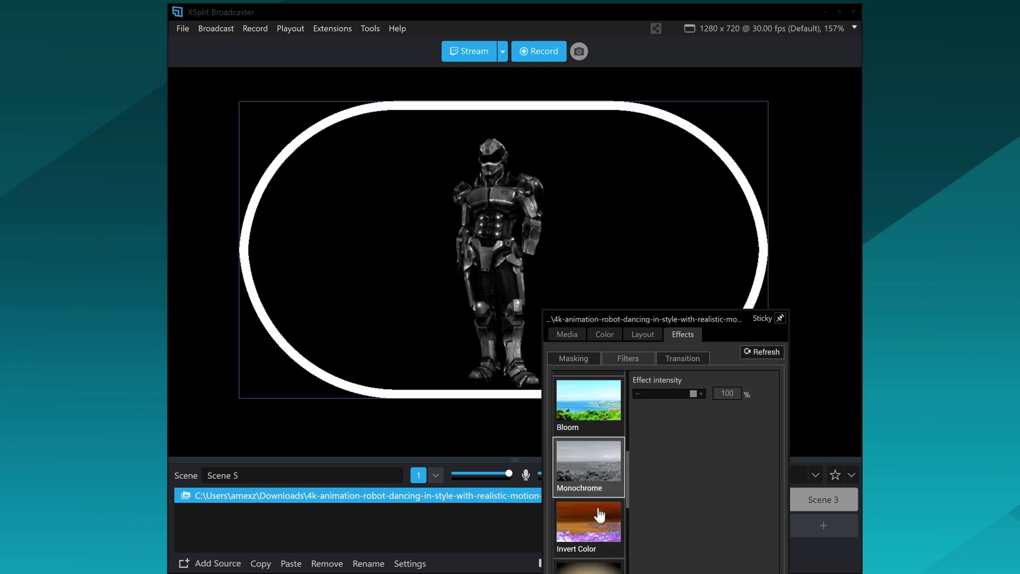
scroll(600, 517, "down", 1)
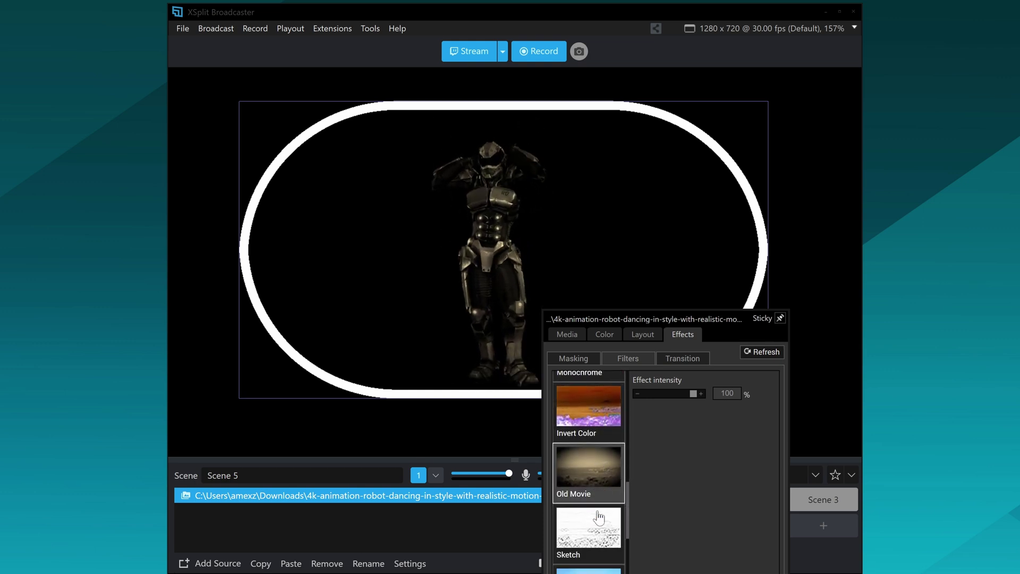
left_click(599, 517)
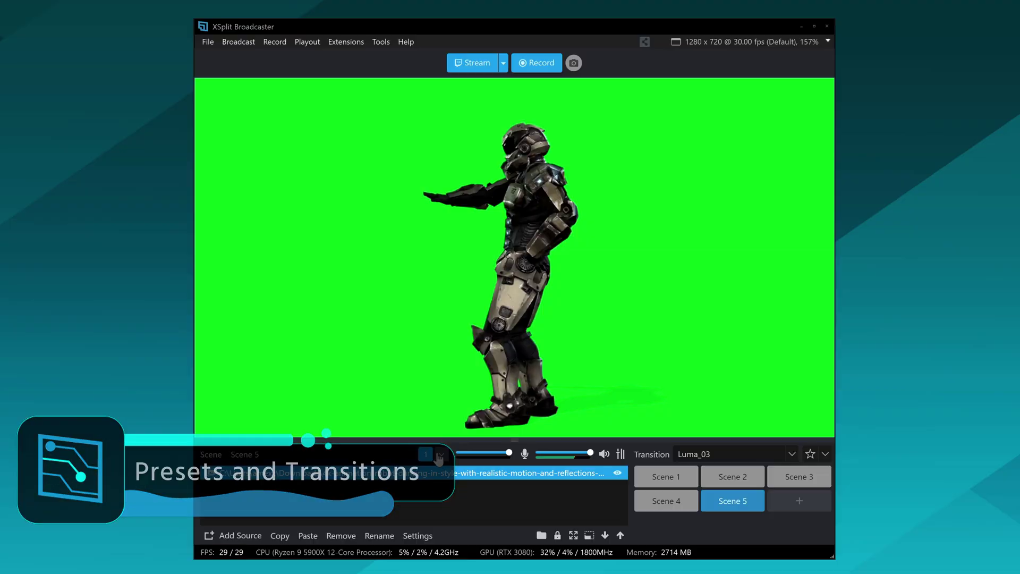
- Add scene preset 2 with the robot video shrunk into the top-right, comparing it with preset 1
left_click(440, 456)
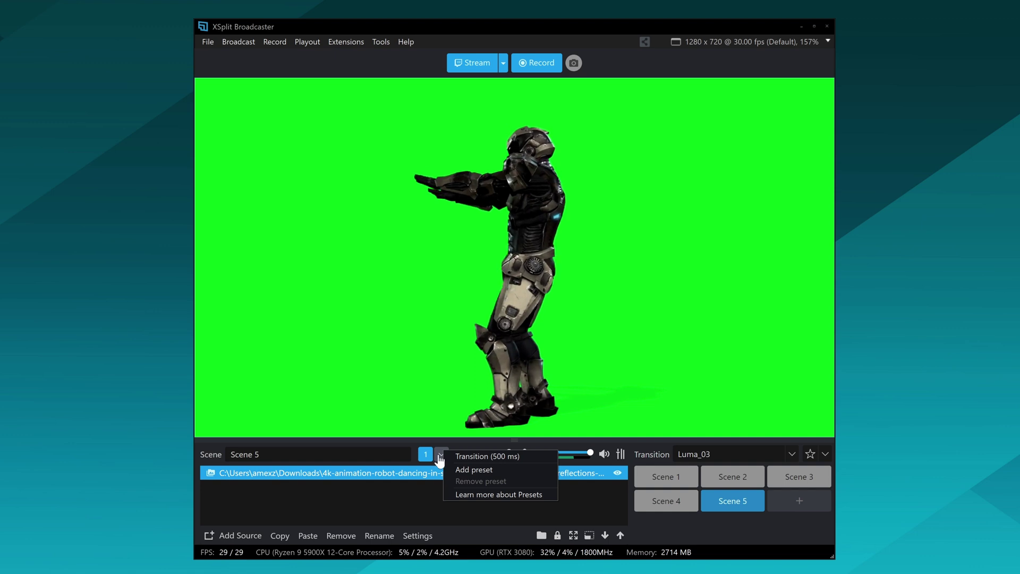
left_click(454, 469)
left_click(422, 456)
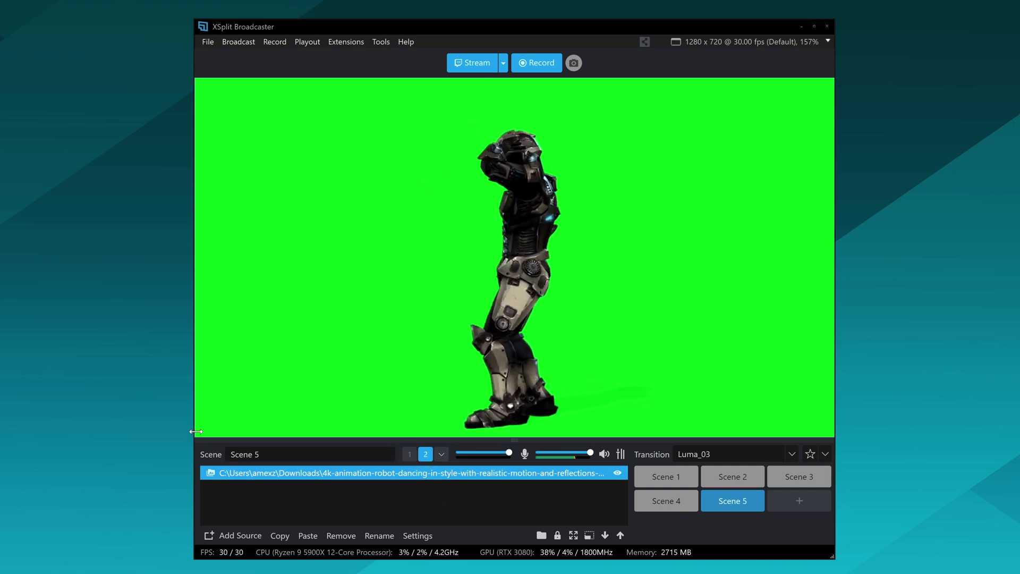
left_click_drag(196, 431, 493, 429)
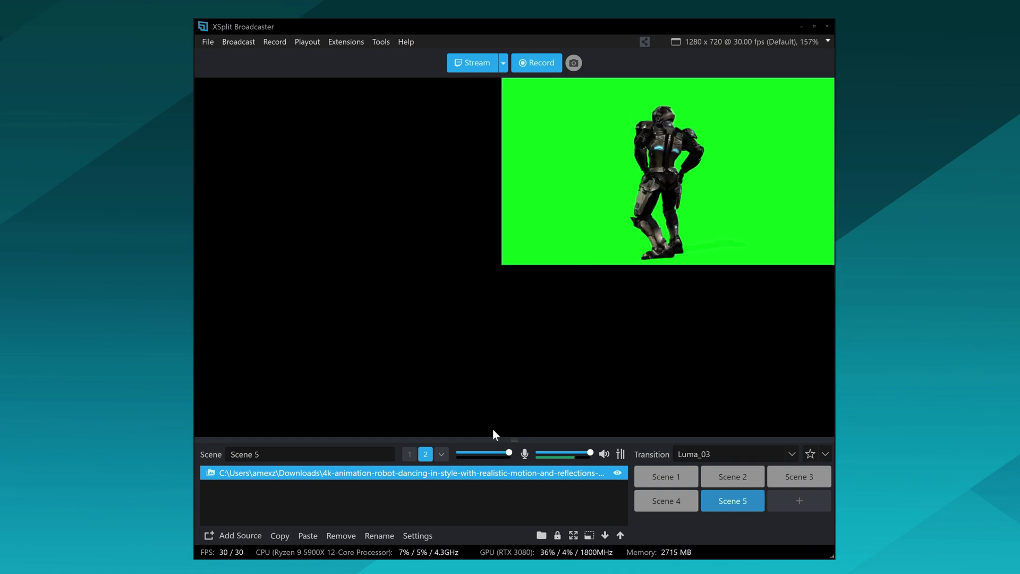
left_click(412, 455)
left_click(425, 455)
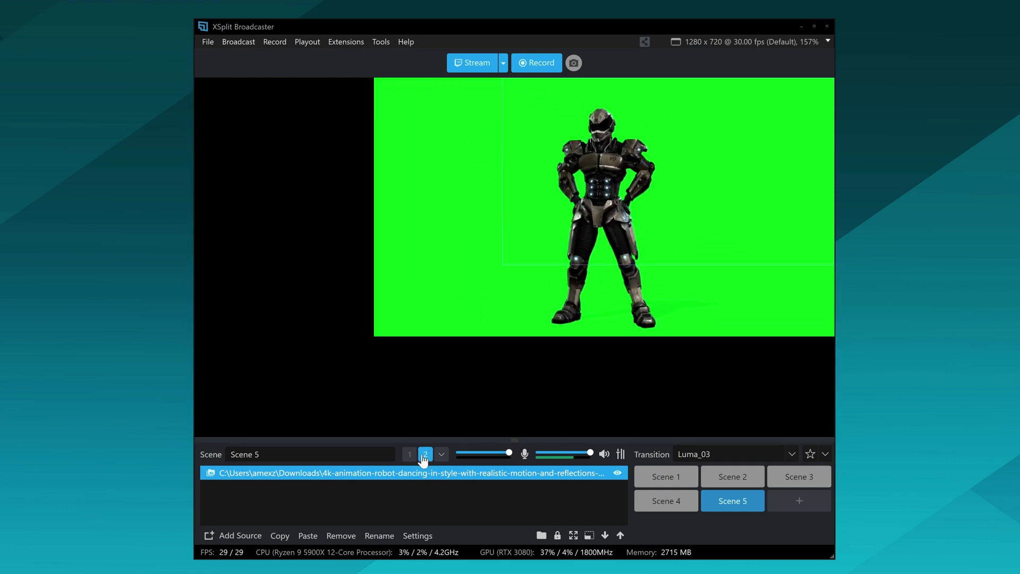
left_click(409, 455)
- Add preset 3 with the robot's hue shifted to turn the green background magenta
left_click(425, 455)
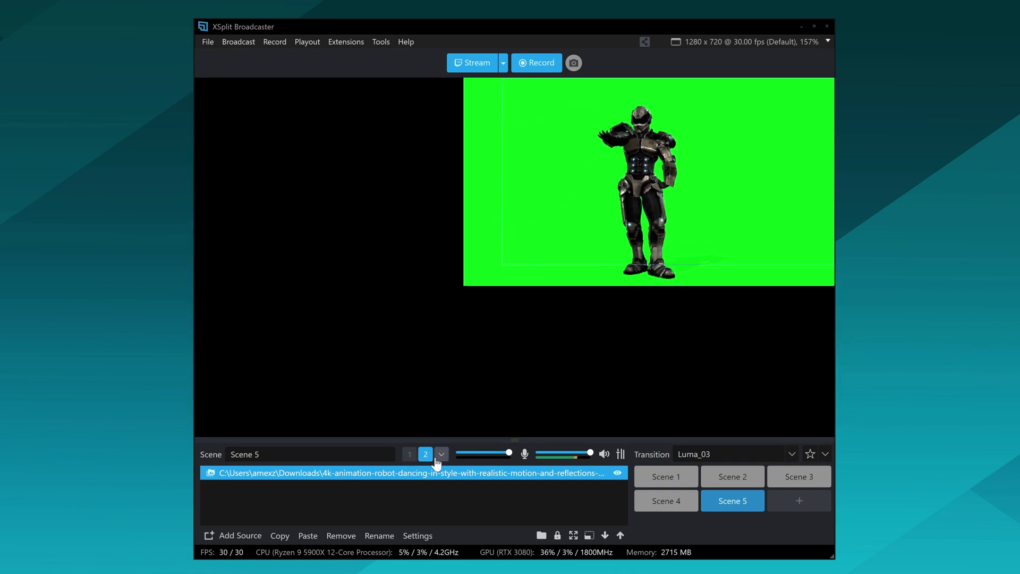
left_click(457, 472)
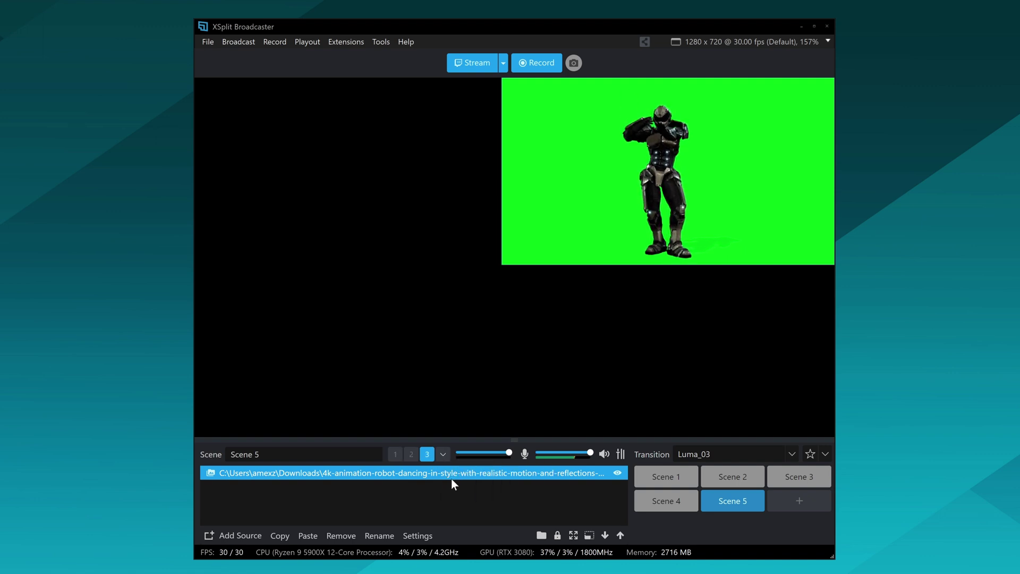
right_click(451, 478)
left_click(506, 338)
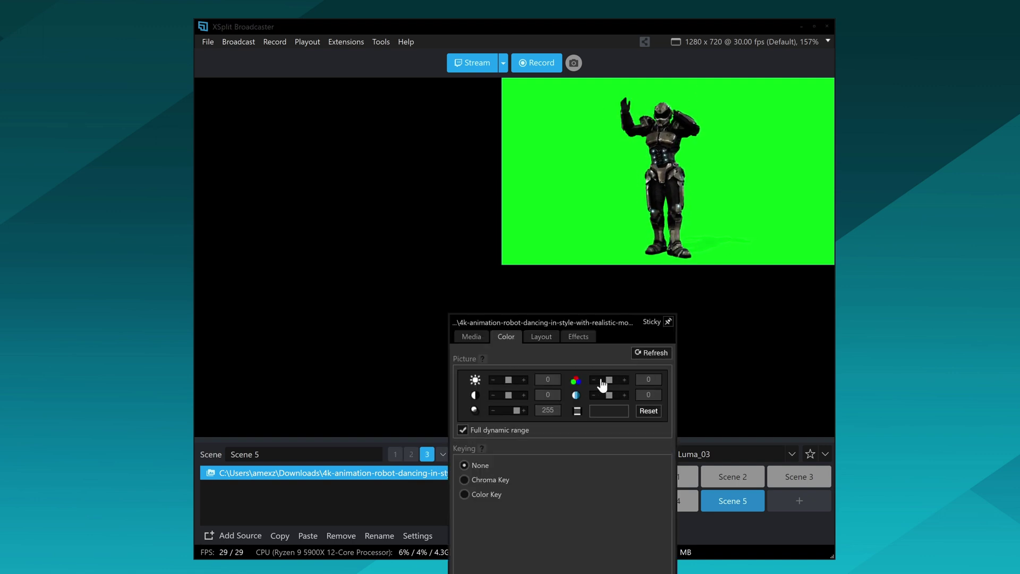
left_click_drag(608, 380, 621, 378)
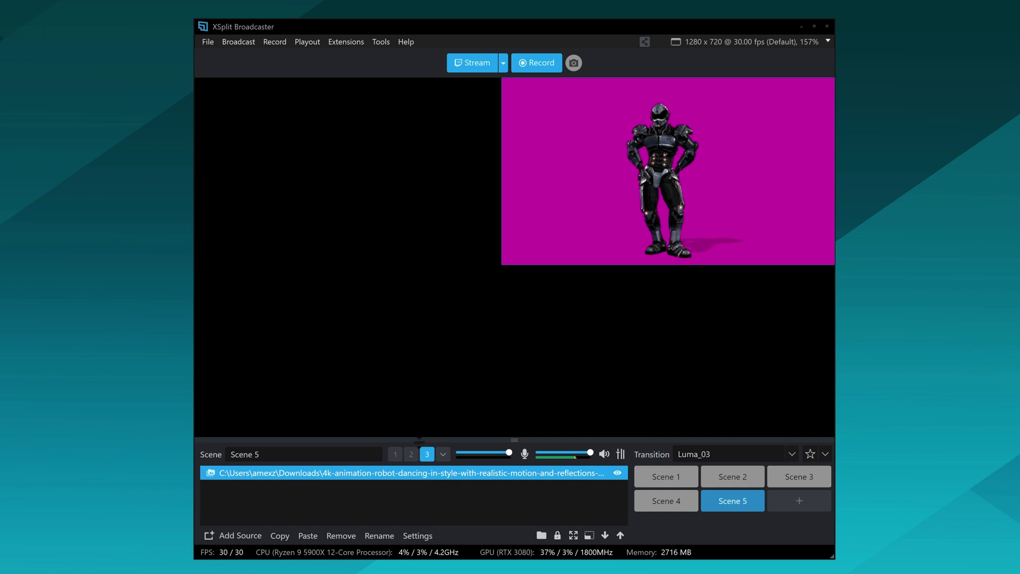
left_click(412, 456)
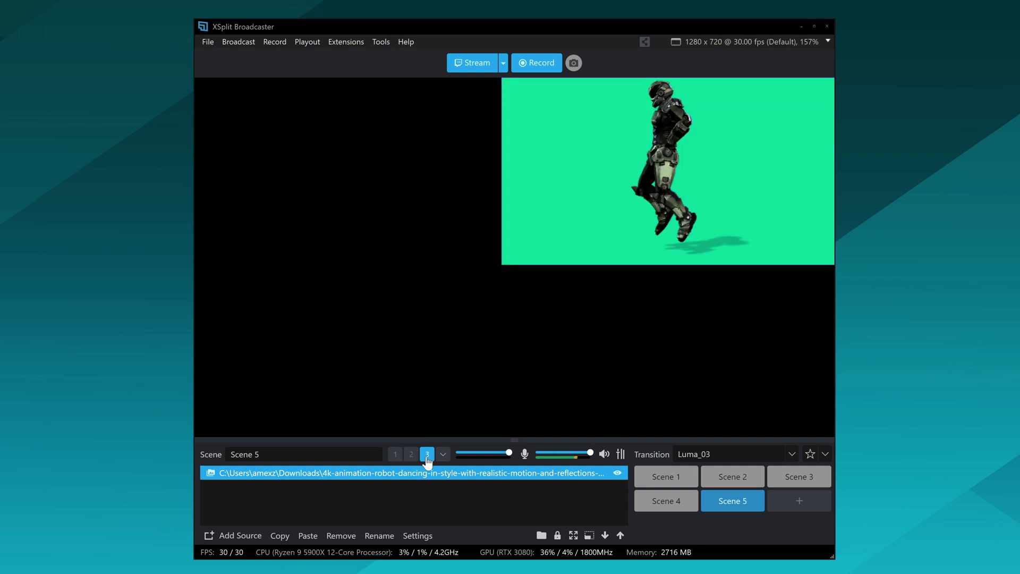
left_click(412, 456)
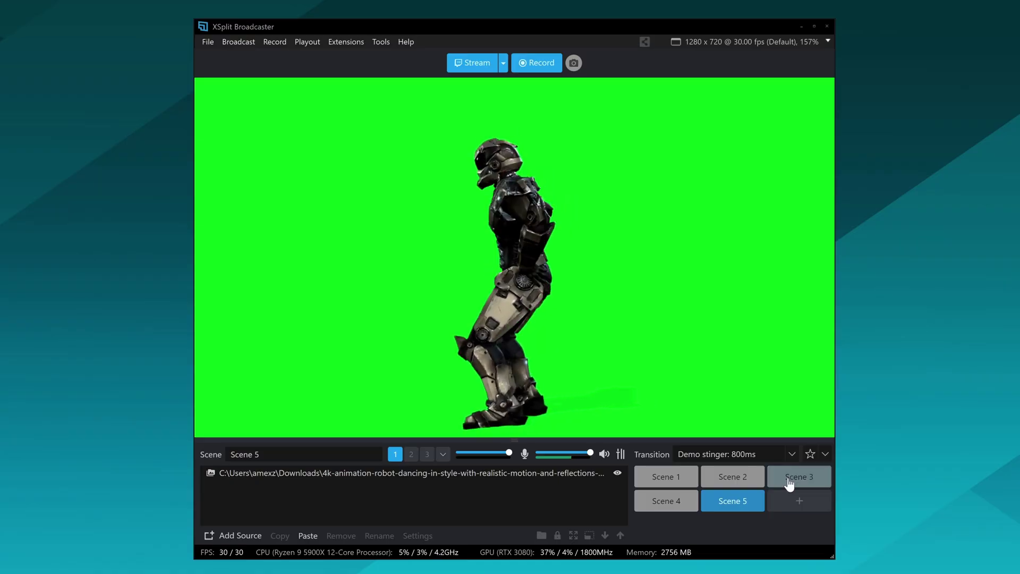
- Choose the Clock transition and preview it by switching among Scenes 3, 4 and 5
left_click(789, 484)
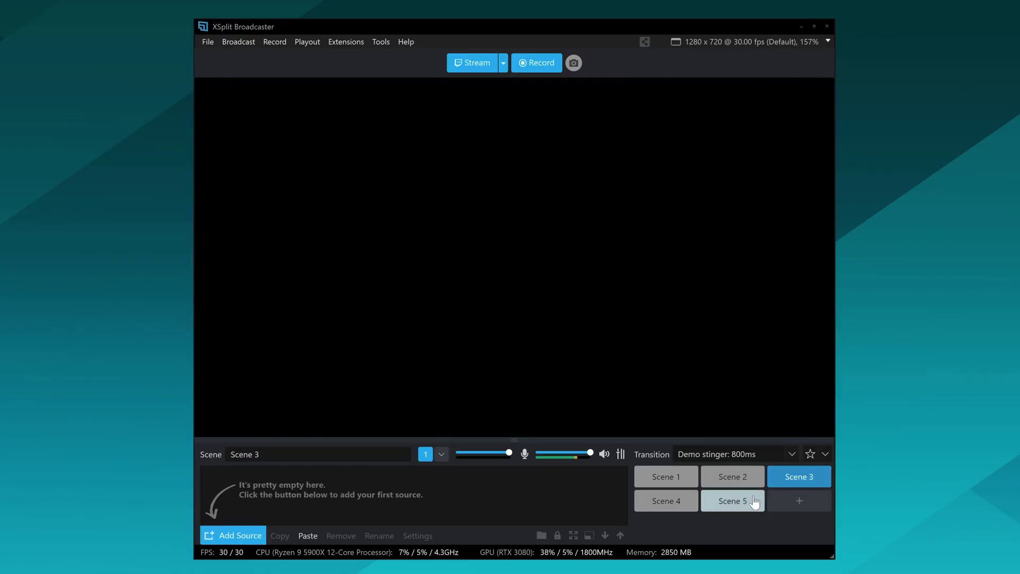
left_click(743, 508)
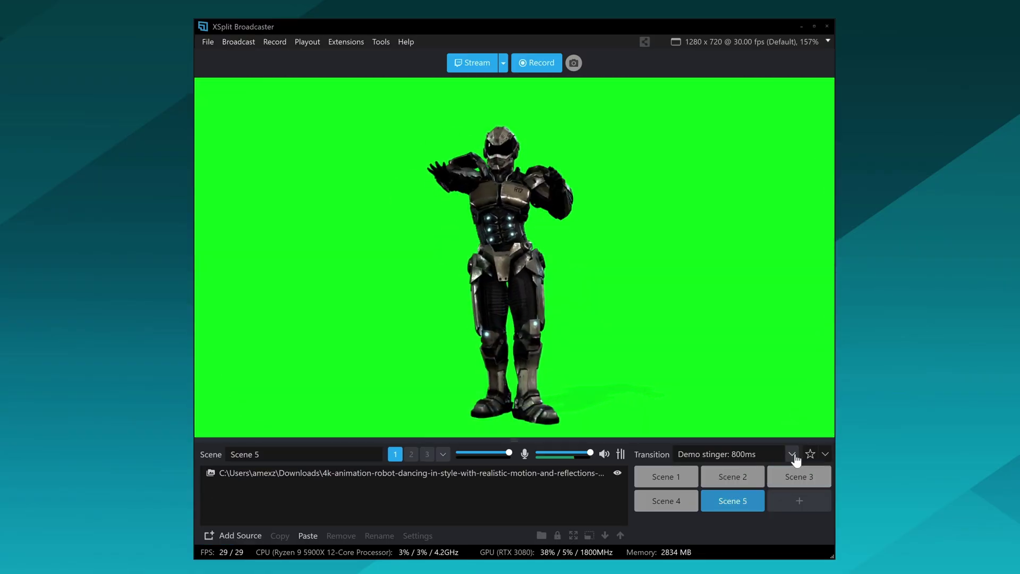
left_click(792, 455)
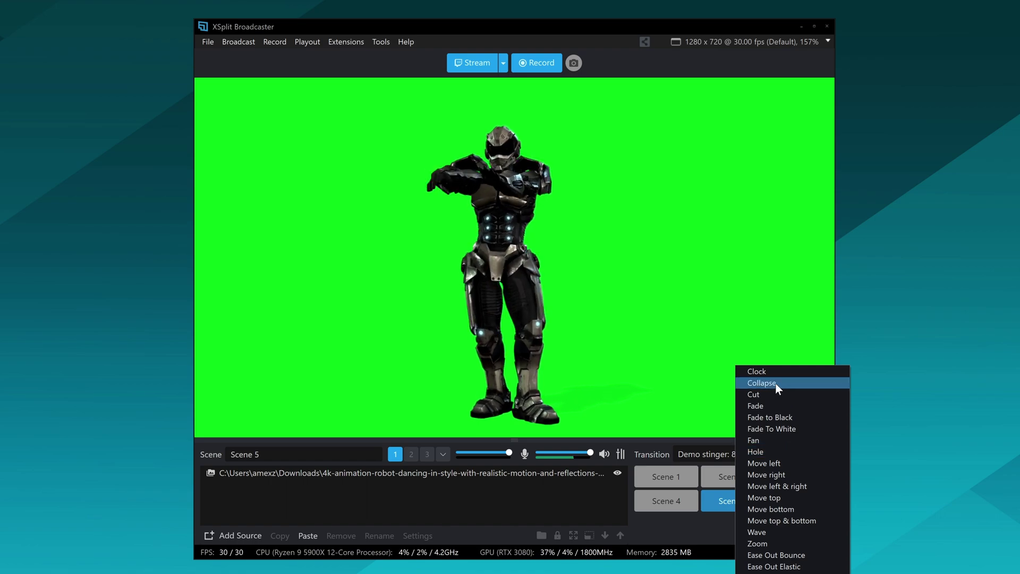
left_click(756, 371)
left_click(667, 501)
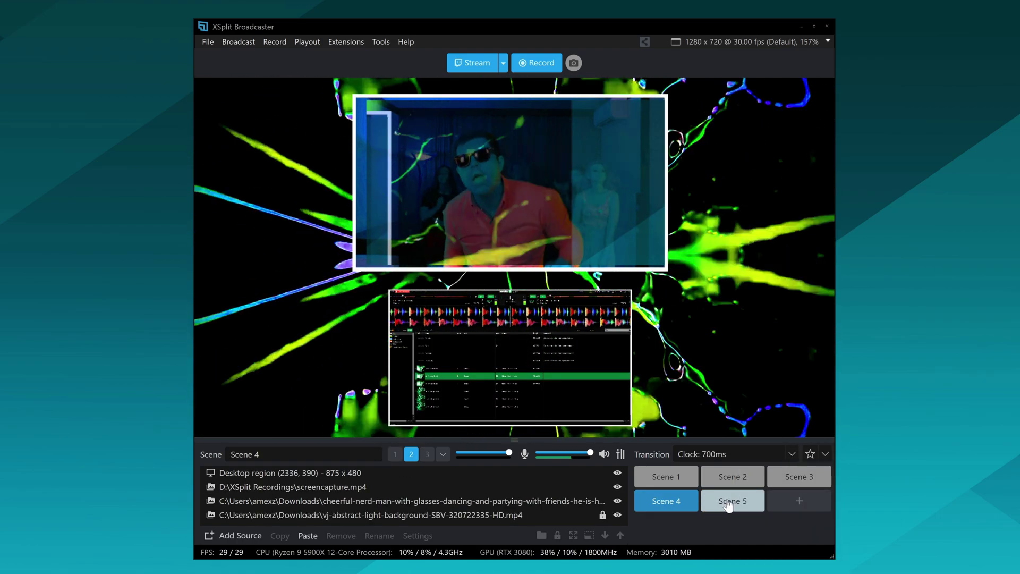
left_click(729, 503)
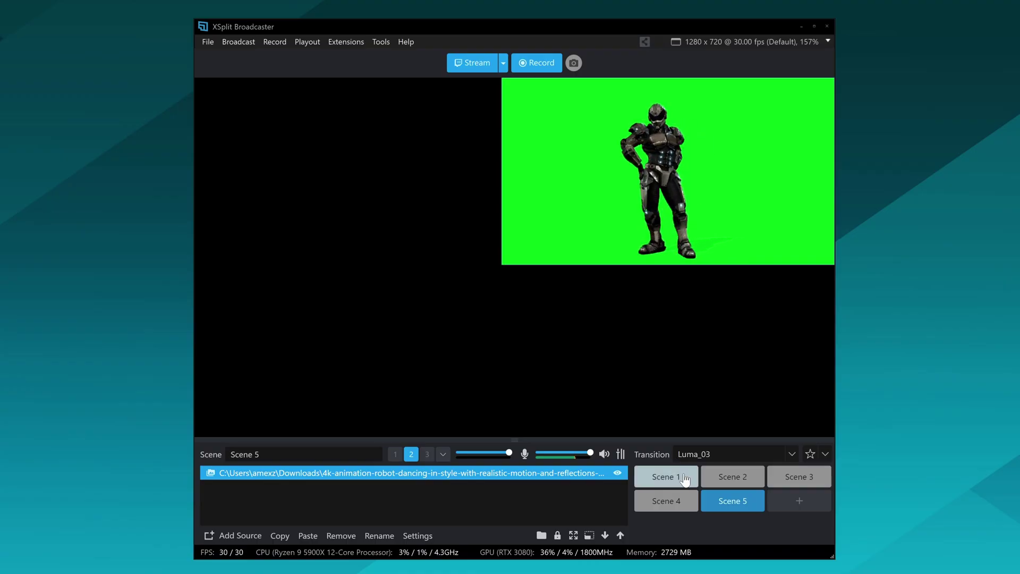
left_click(800, 480)
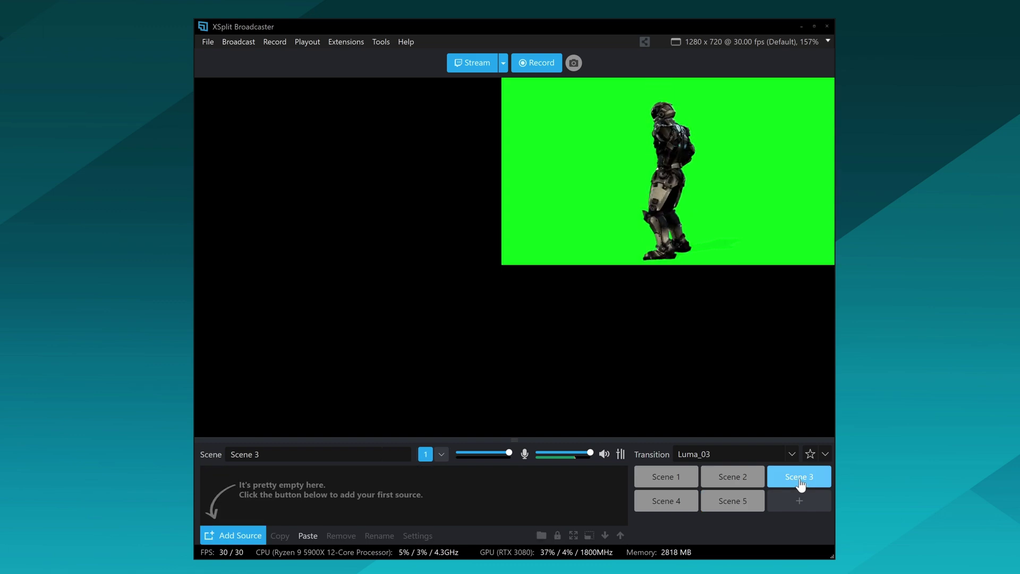
left_click(740, 503)
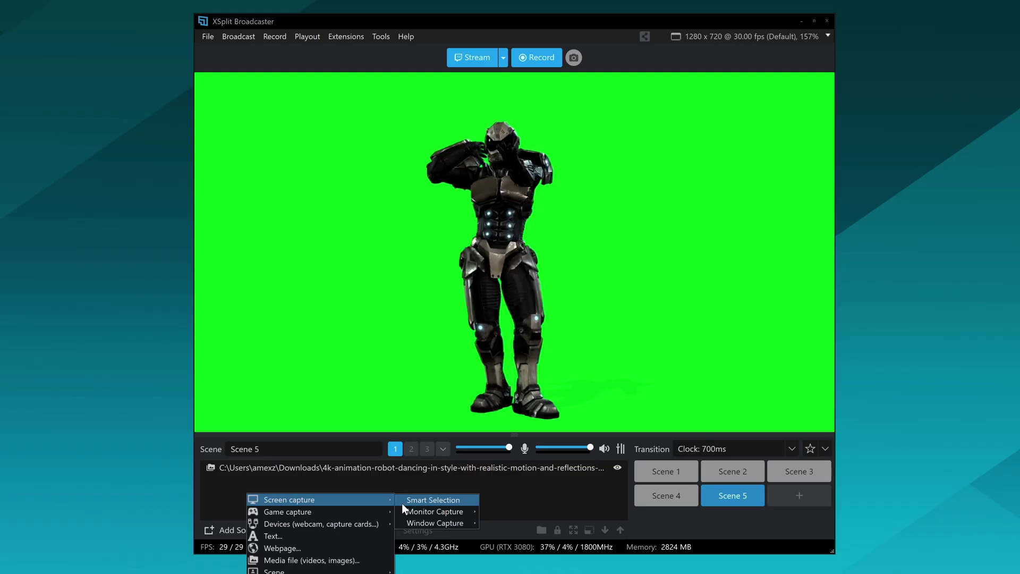
- Add a Desktop region source to Scene 5 covering the preview area
left_click(432, 498)
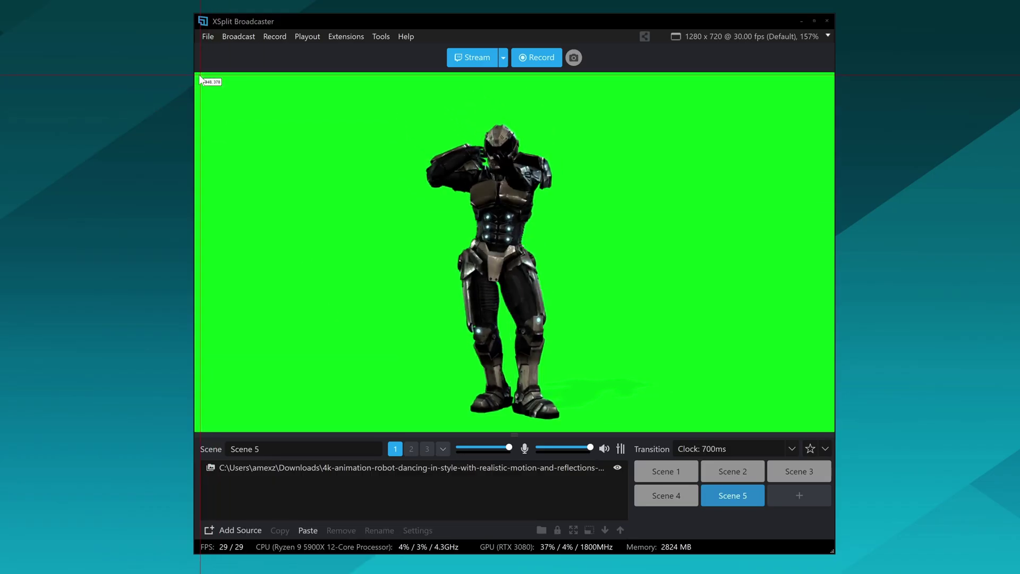
left_click_drag(195, 74, 834, 432)
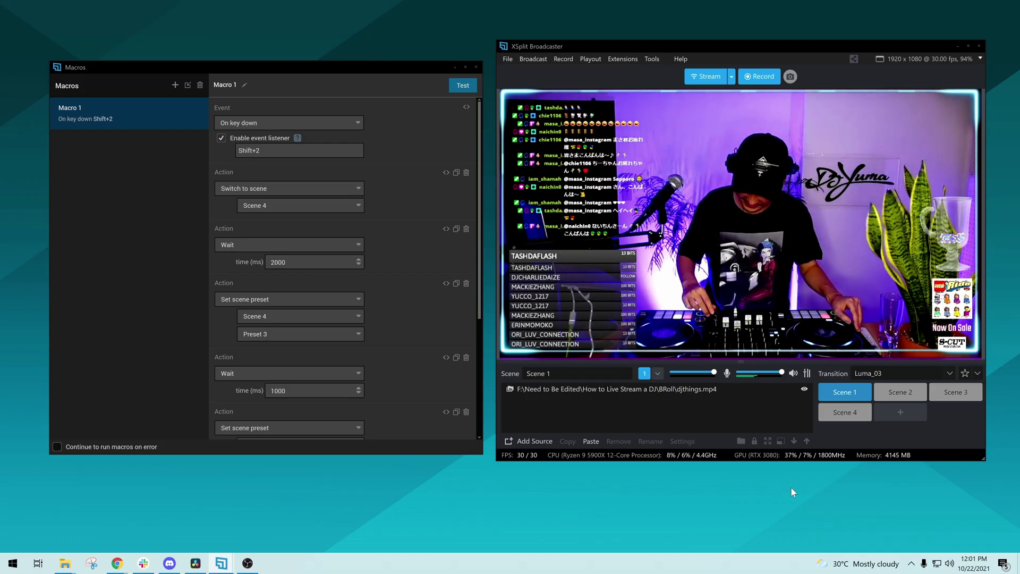
- Run Macro 1 with Shift+2 to switch the live scene to Scene 4
key("shift+2")
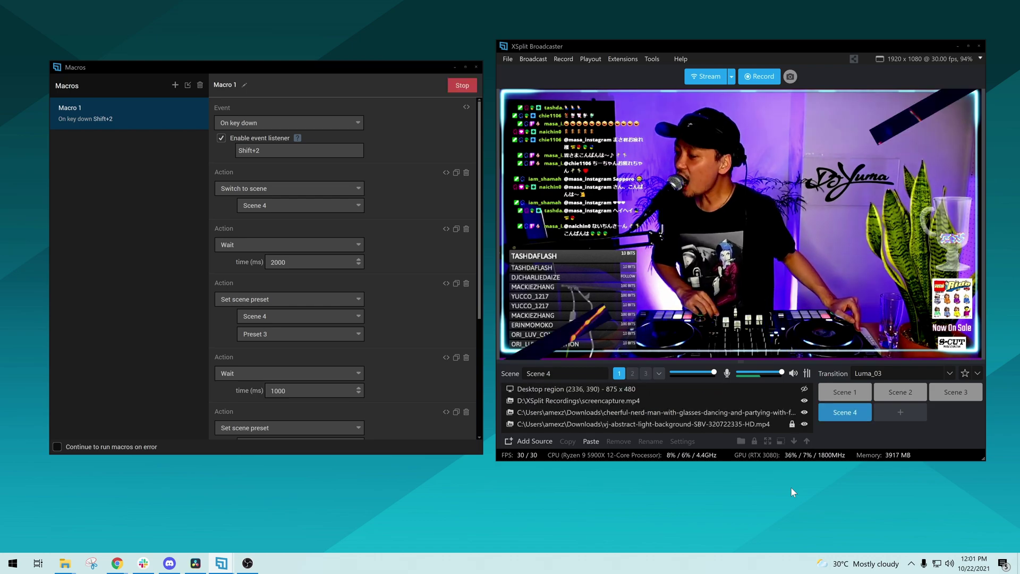